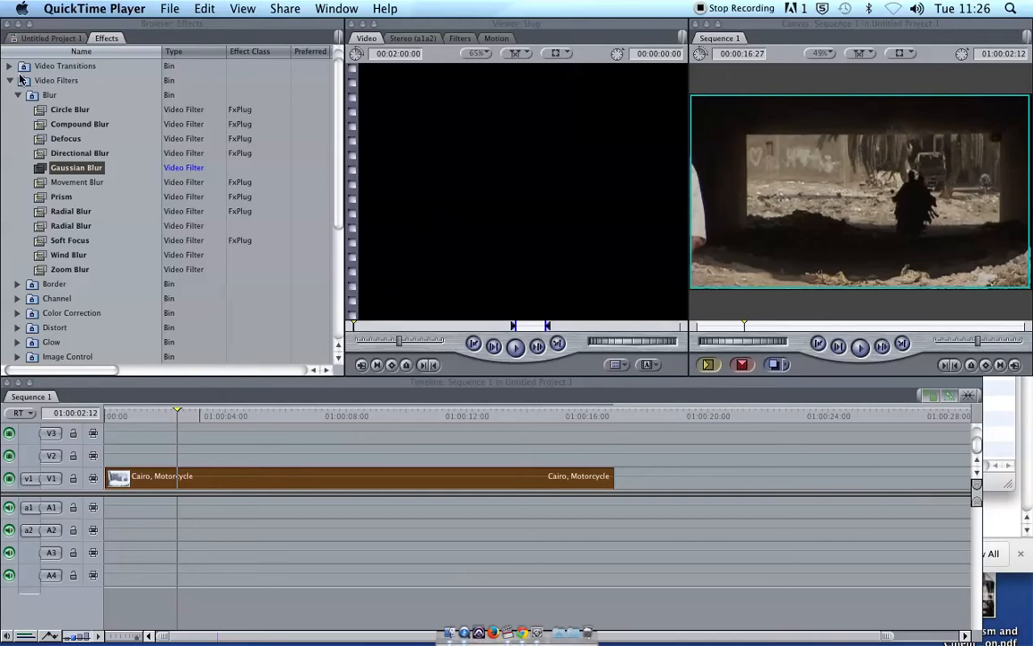
Step: Collapse the Sahara video bin and preview bars.png, gradient.png and greys.png from the Stills For Keying bin in the Viewer
left_click(35, 36)
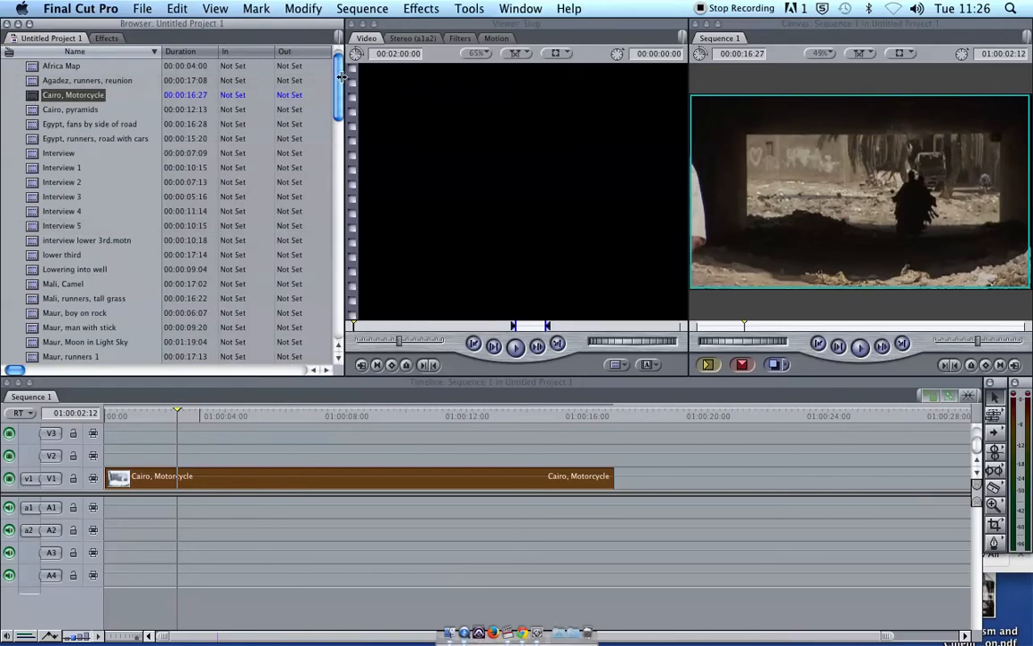
scroll(341, 83, "up", 1)
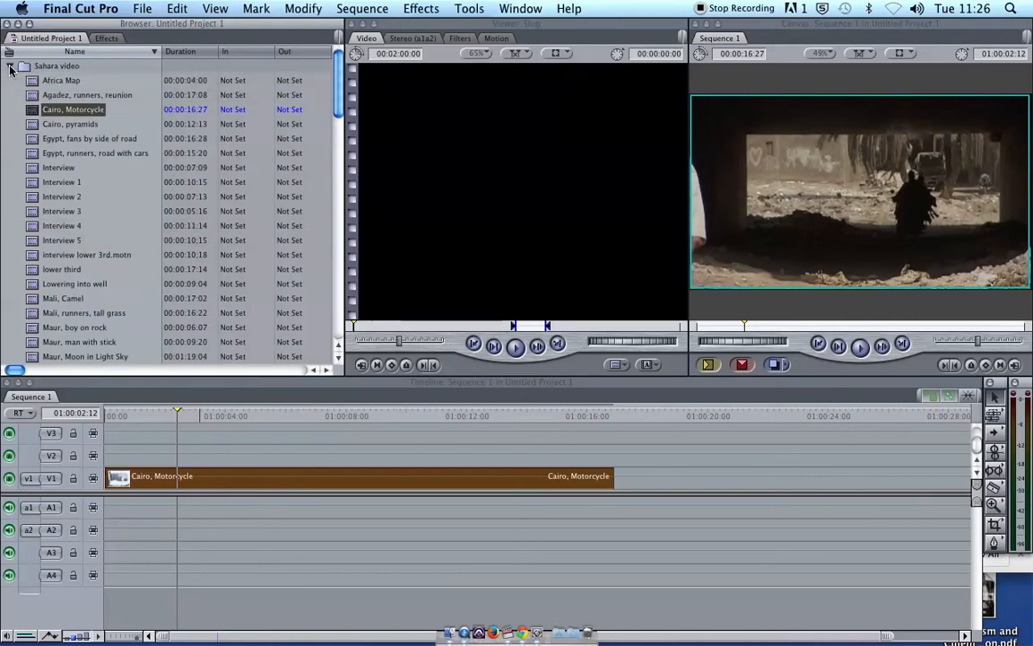
left_click(9, 66)
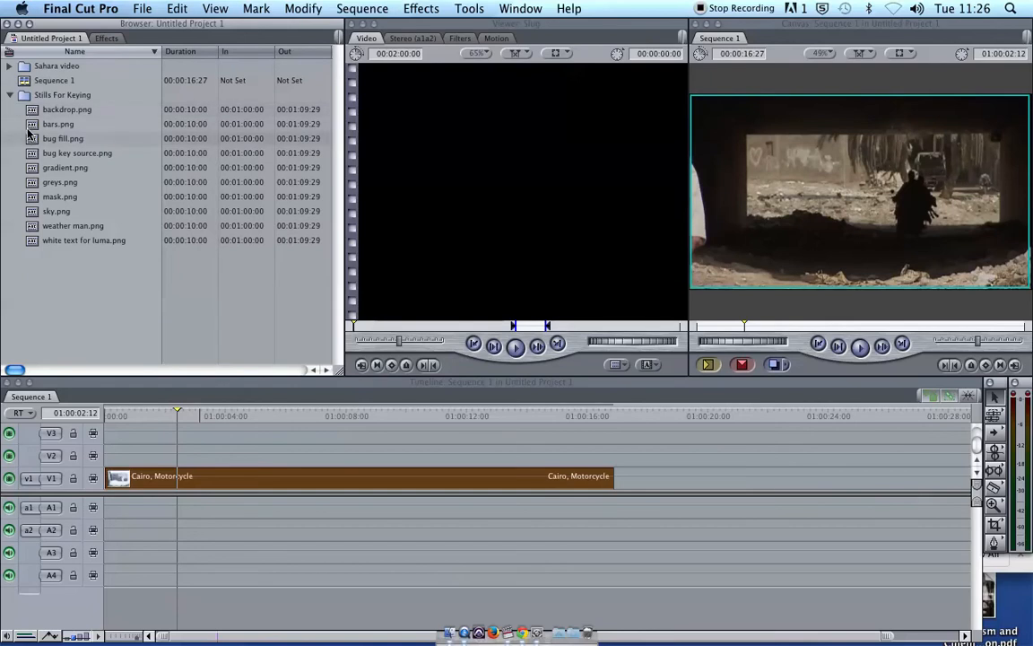
double_click(32, 124)
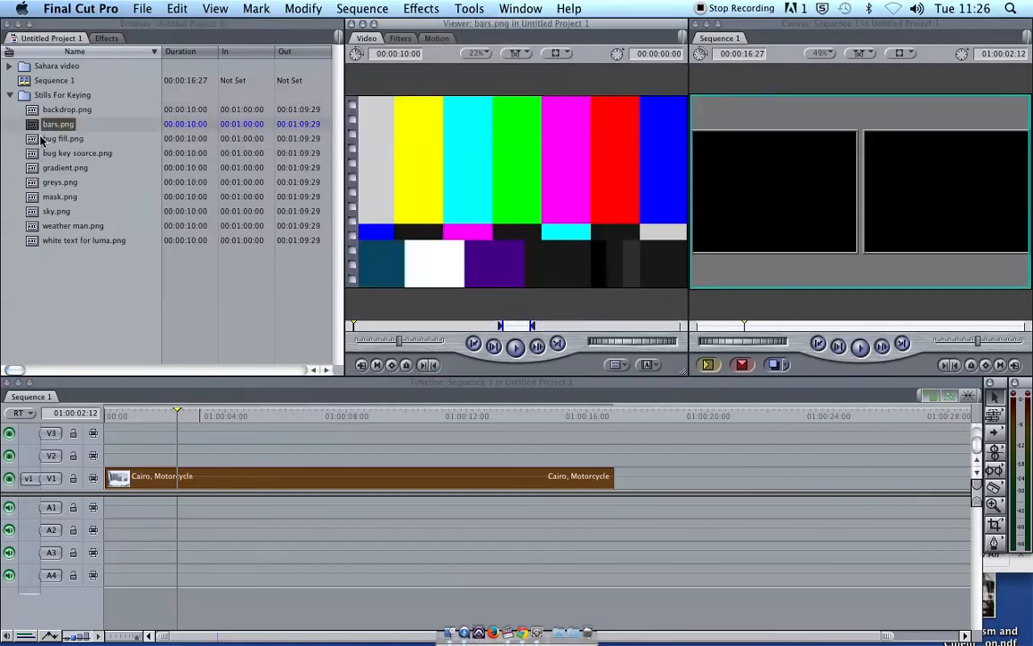
double_click(31, 168)
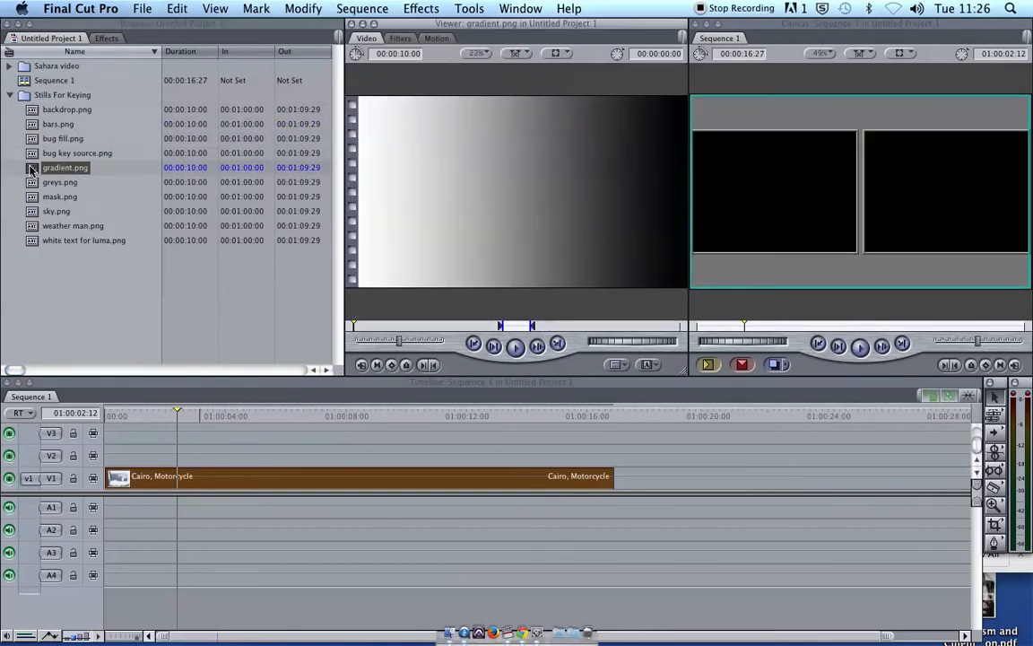
double_click(31, 182)
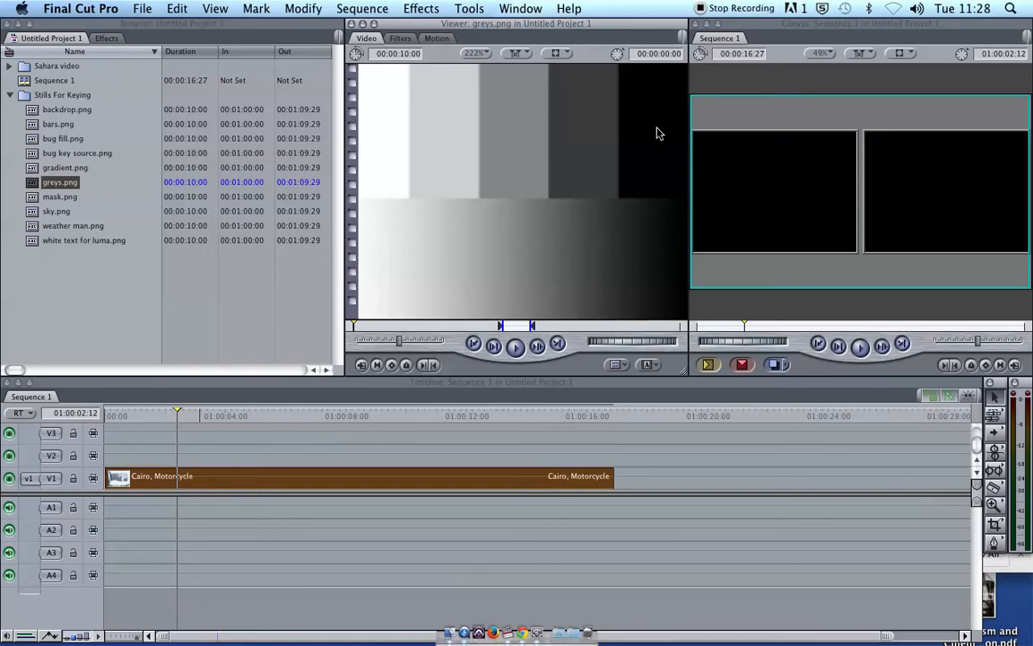
Step: Move the Cairo, Motorcycle clip from V1 up to V2 and park the playhead at 01:00:11:07
left_click(305, 480)
left_click_drag(279, 475, 275, 454)
left_click_drag(240, 415, 442, 425)
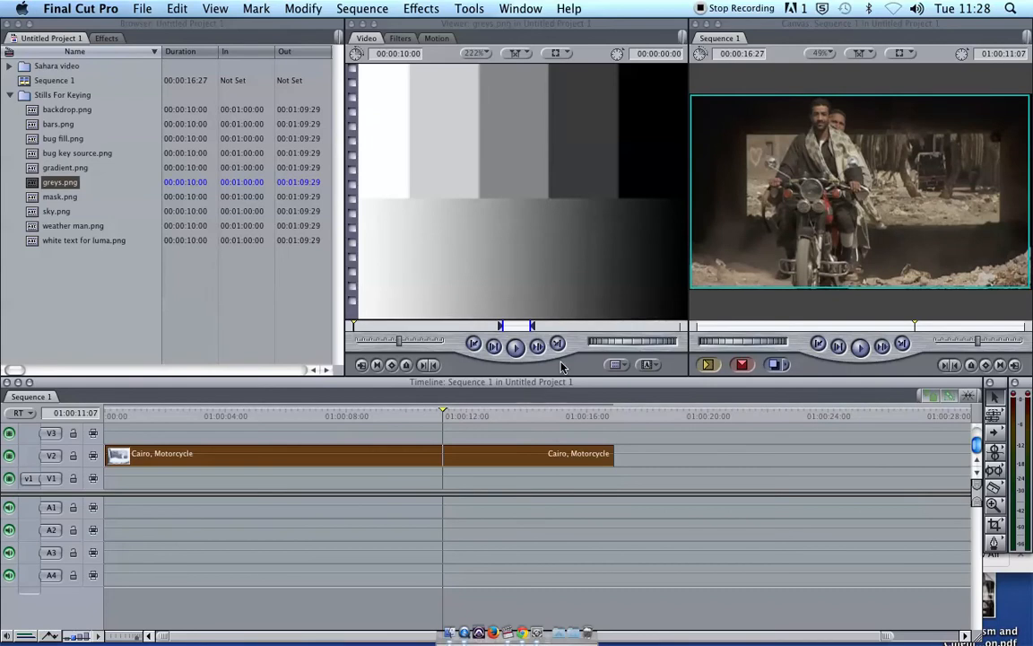
Step: Generate a Color Solid matte and set its color to bright yellow
left_click(649, 365)
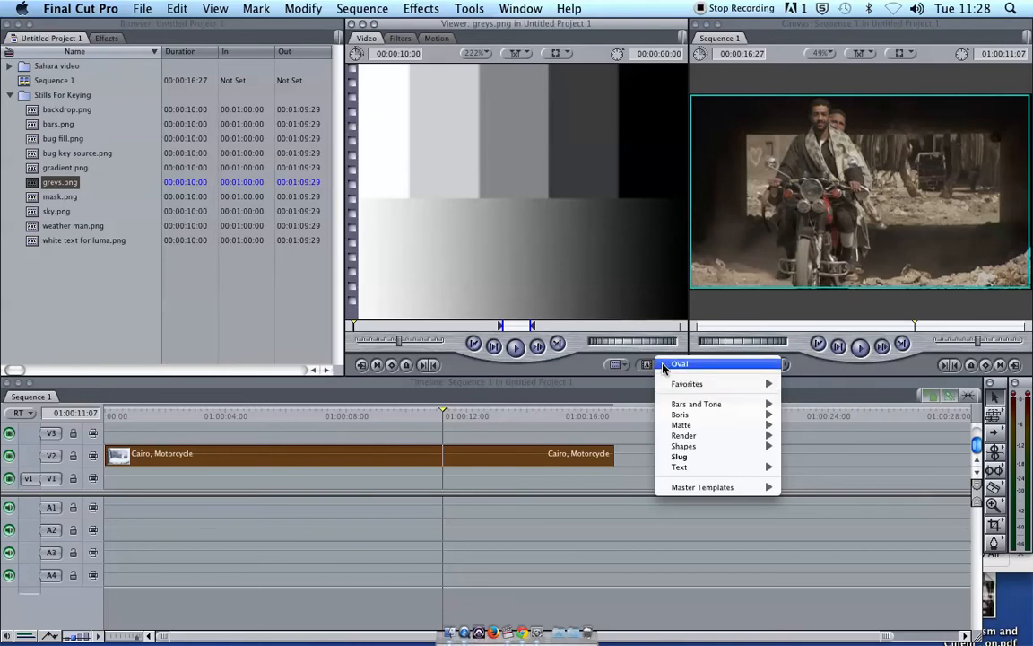
mouse_move(684, 424)
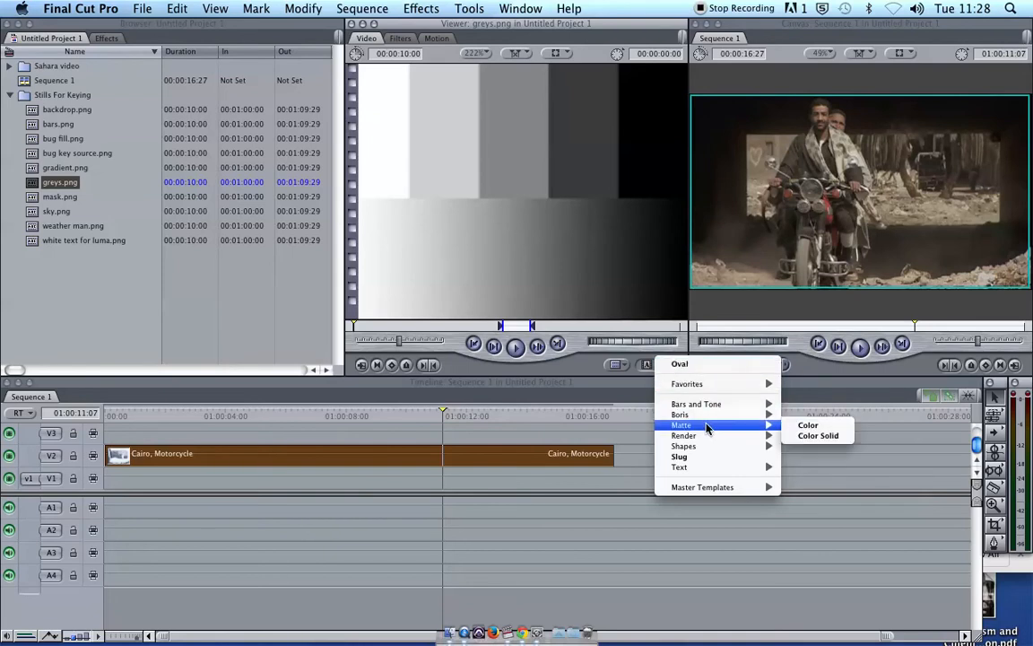
left_click(807, 437)
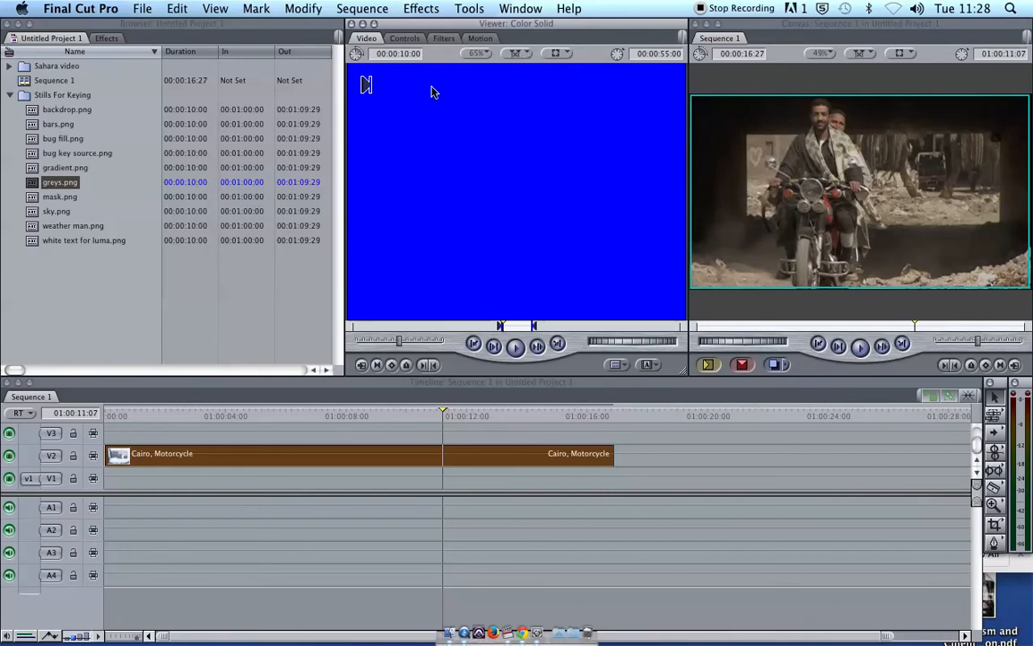
left_click(404, 38)
left_click(500, 85)
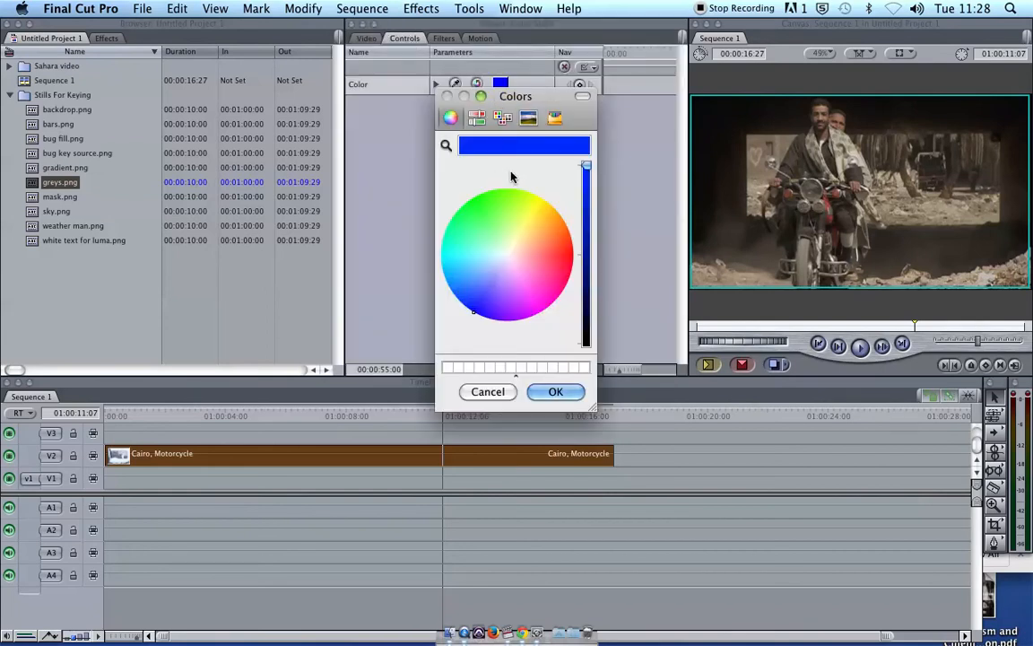
left_click(540, 206)
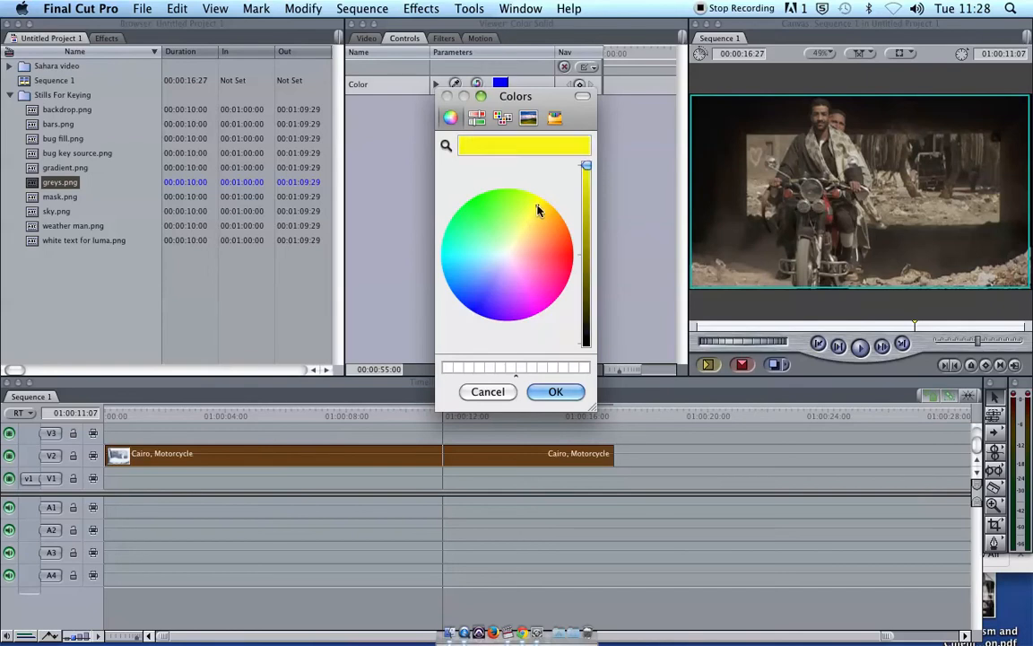
left_click(555, 392)
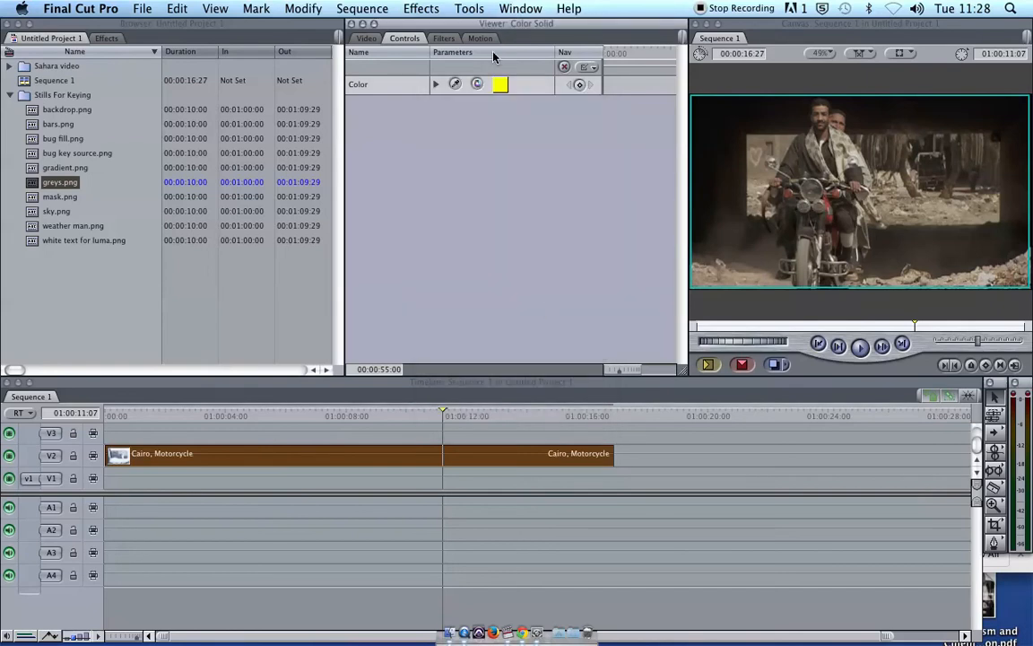
Step: Place the yellow Color Solid on V1 at the sequence start, beneath the motorcycle clip, and scrub to 01:00:07:08
left_click(366, 39)
left_click_drag(526, 169, 121, 473)
left_click(189, 414)
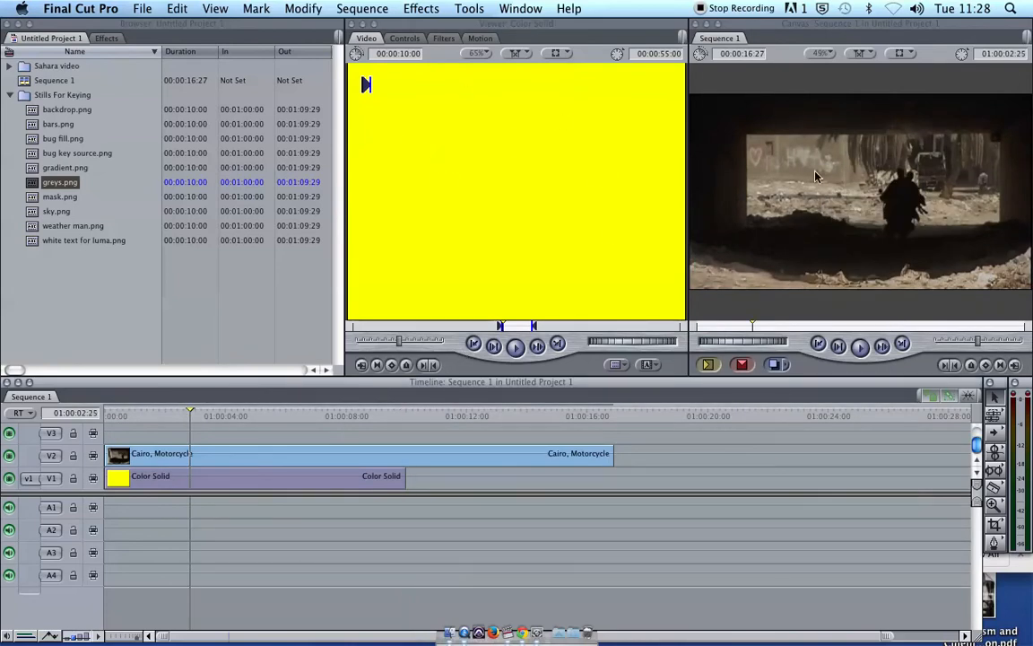
left_click_drag(216, 415, 324, 420)
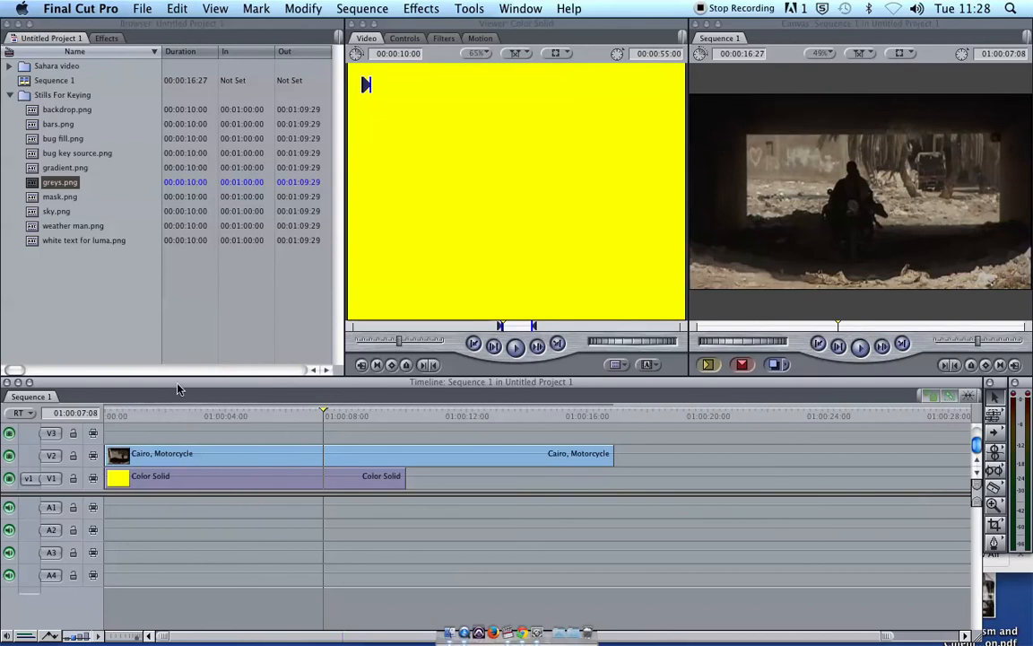
Step: Move the Cairo, Motorcycle clip up to V3 and place greys.png on V2 at the sequence start
double_click(33, 182)
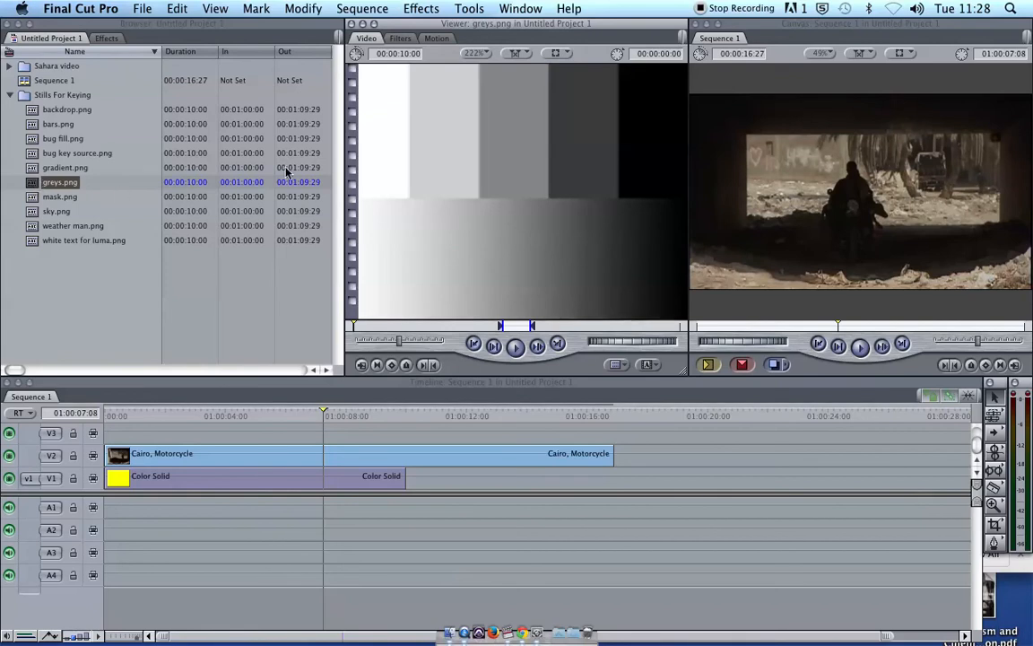
left_click(215, 459)
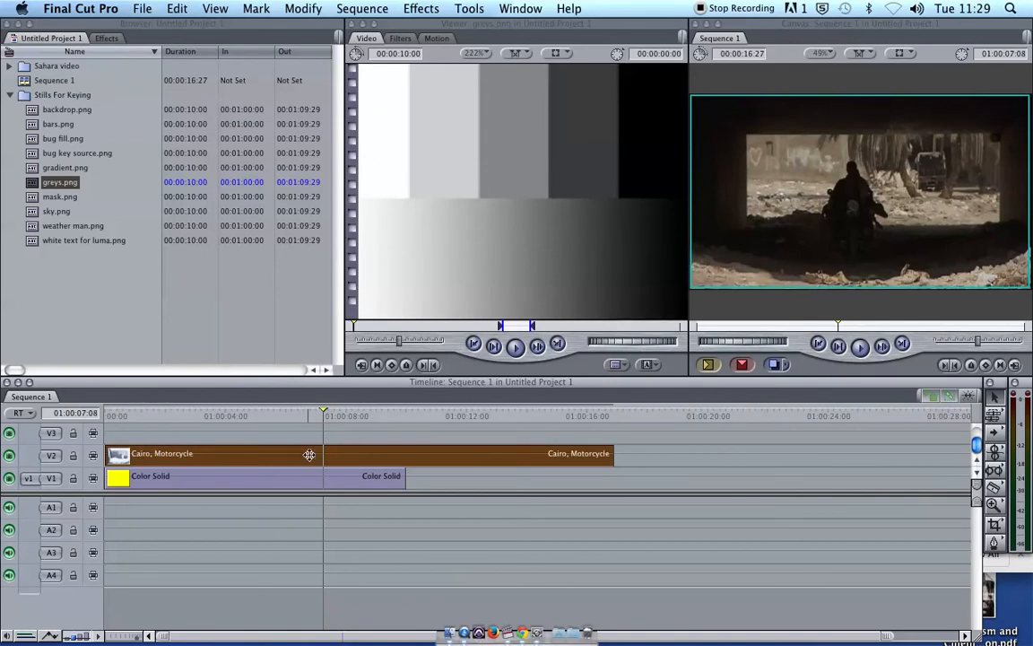
left_click_drag(272, 457, 246, 433)
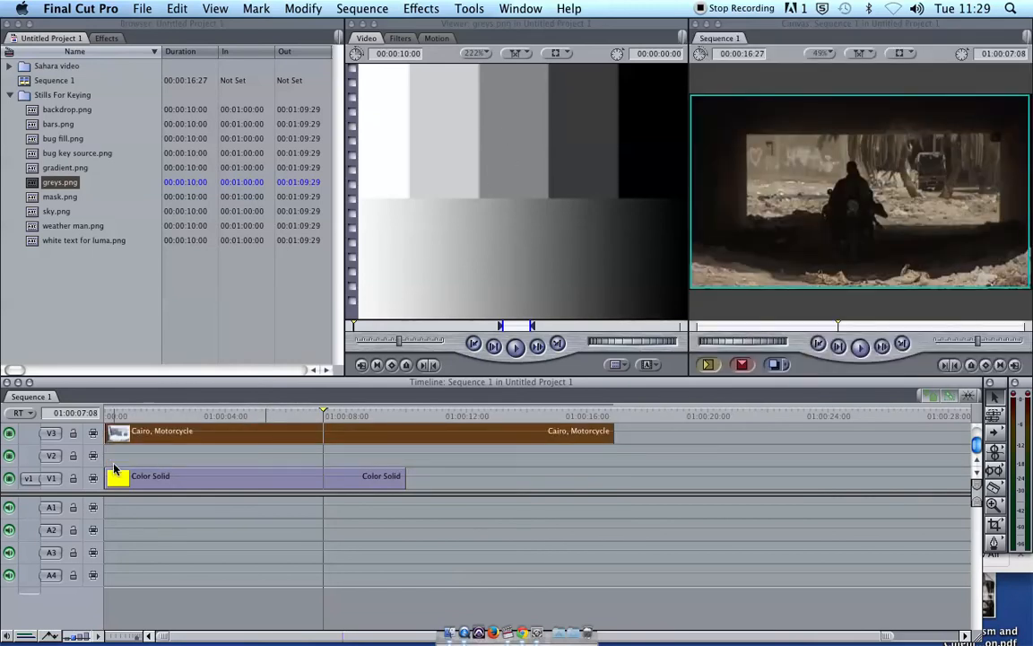
left_click_drag(530, 138, 110, 451)
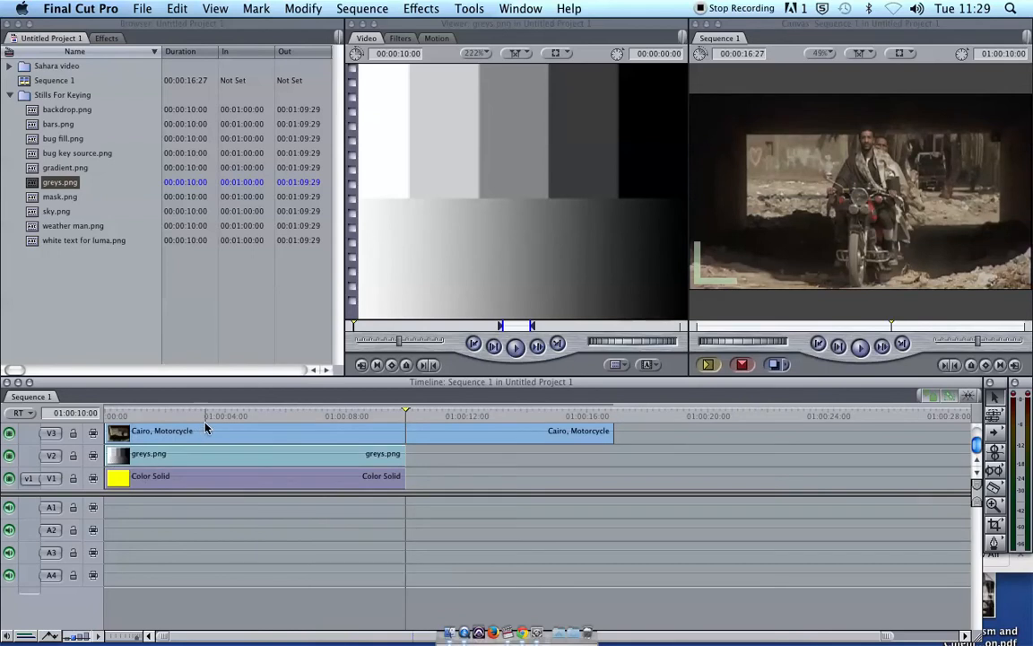
Step: Hide track V3, show the canvas as Image+Wireframe, and scale greys.png up until it covers the whole frame
left_click(211, 415)
left_click(9, 433)
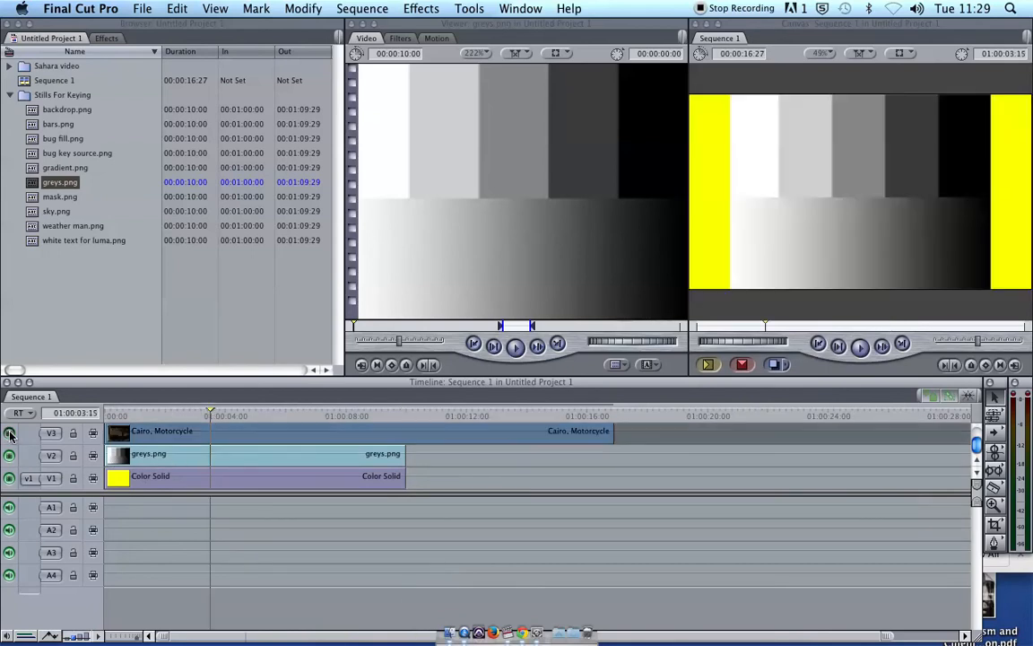
left_click(834, 204)
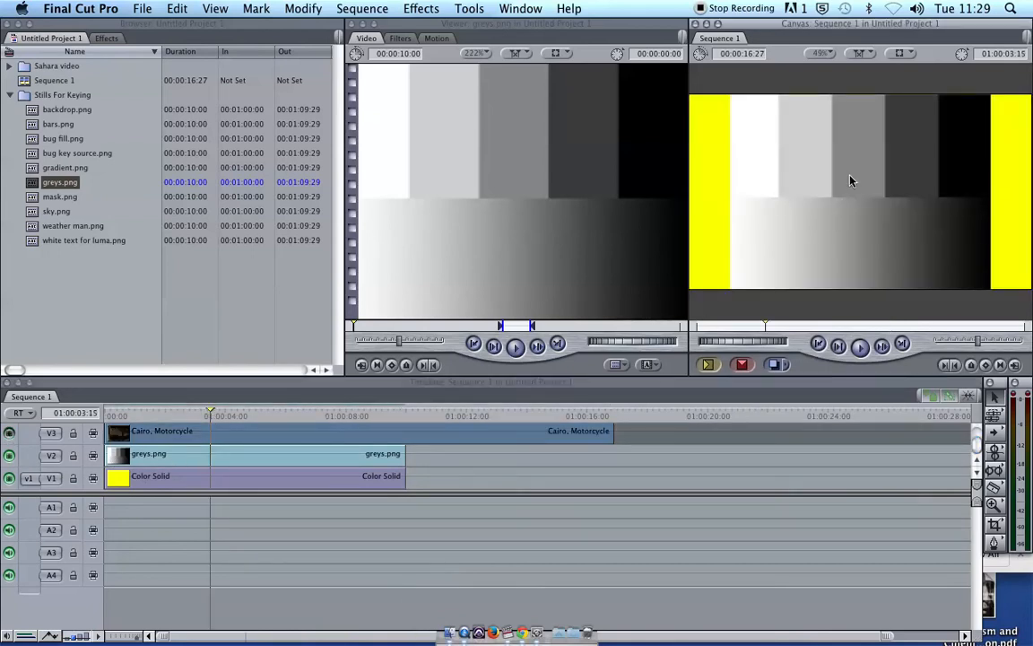
left_click(901, 52)
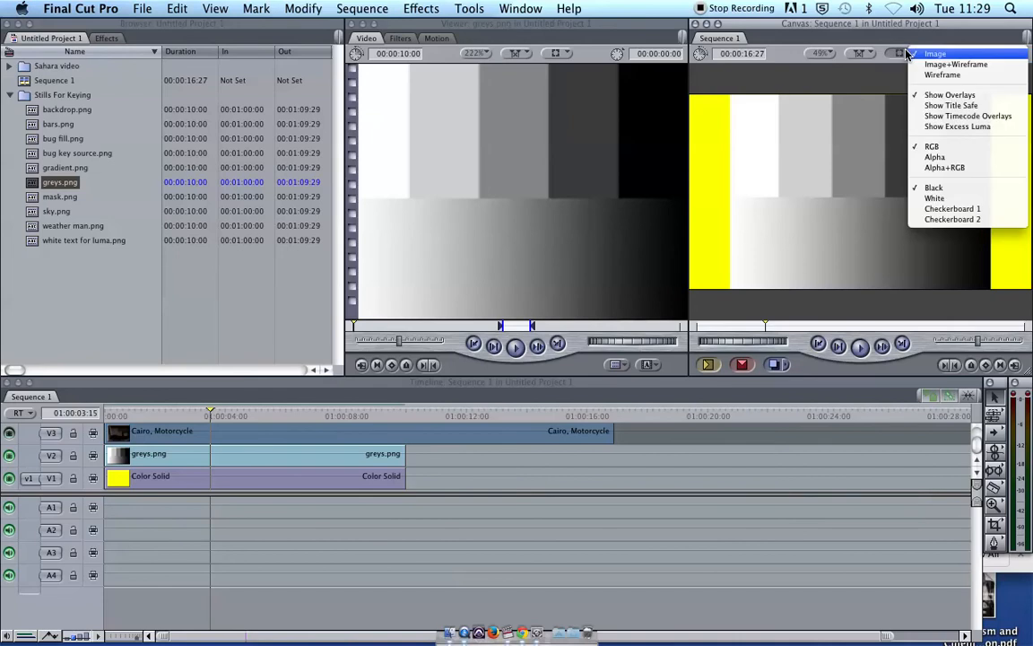
left_click(950, 65)
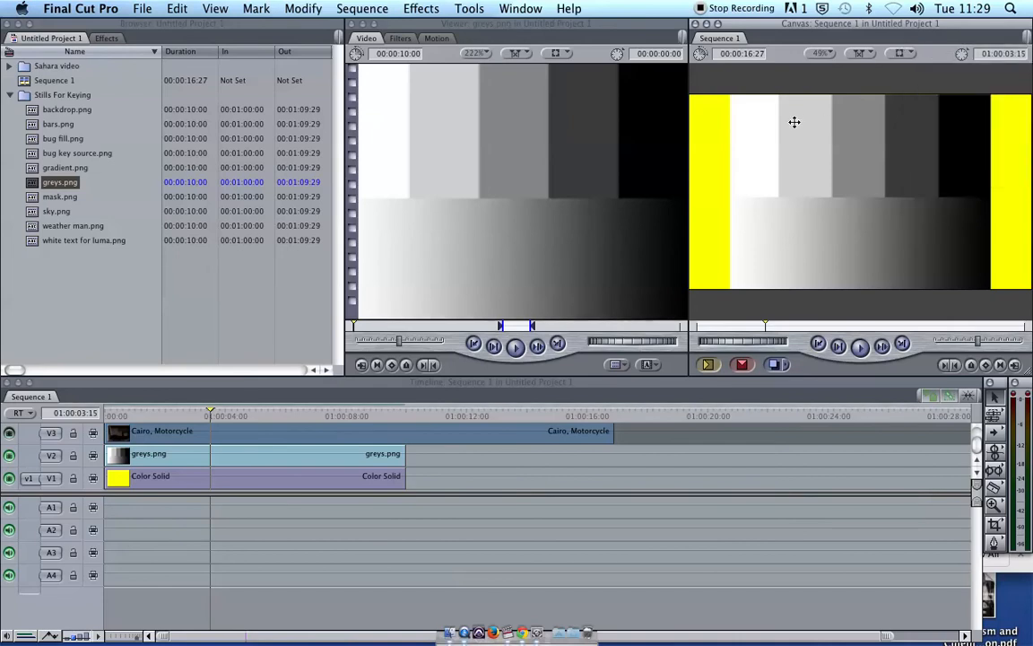
left_click(789, 118)
left_click_drag(734, 100, 680, 91)
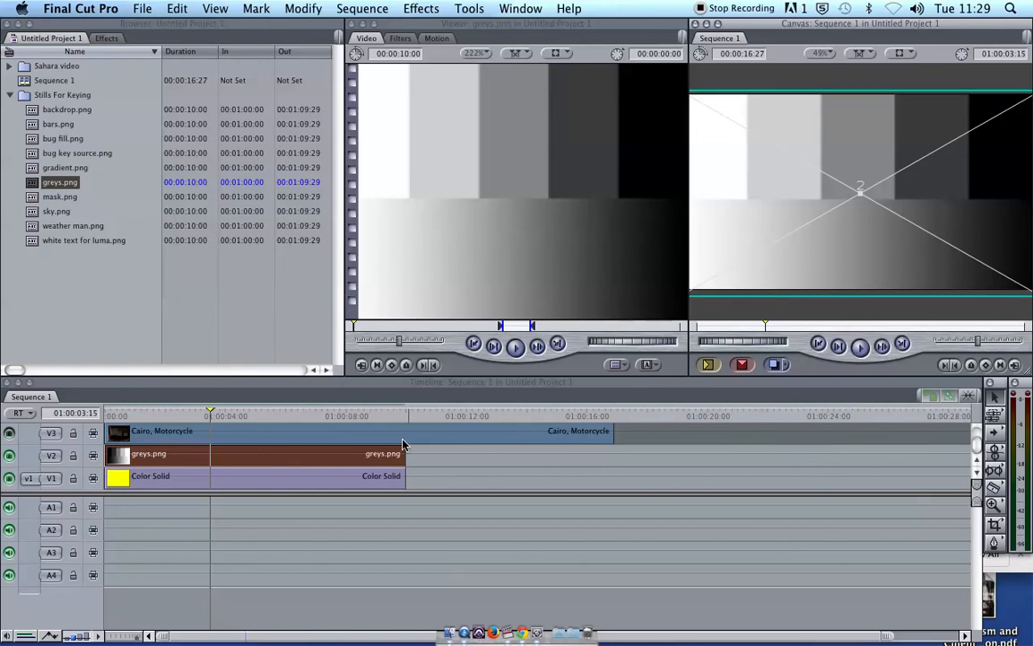
Step: Return the canvas to the plain Image view and move the playhead to 01:00:04:15
left_click(902, 53)
left_click(928, 56)
left_click_drag(198, 414, 240, 412)
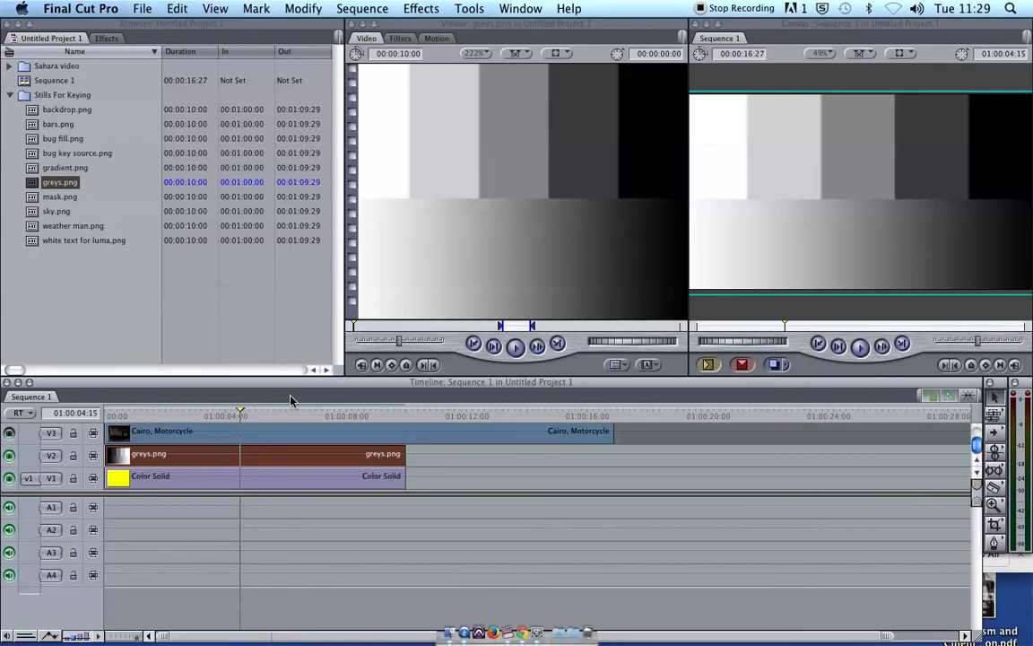
Step: Arrange the workspace with enlarged Viewer and Canvas side by side, and expose tracks V1 to V3 in the timeline with the playhead at 01:00:04:25
left_click(469, 9)
mouse_move(520, 9)
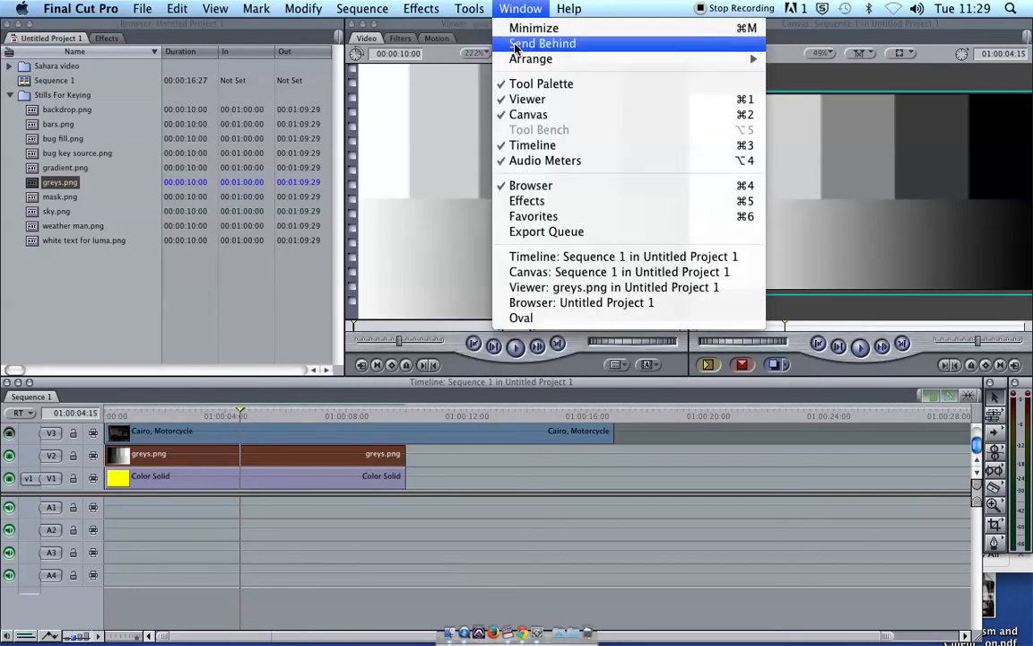
mouse_move(538, 58)
left_click(807, 144)
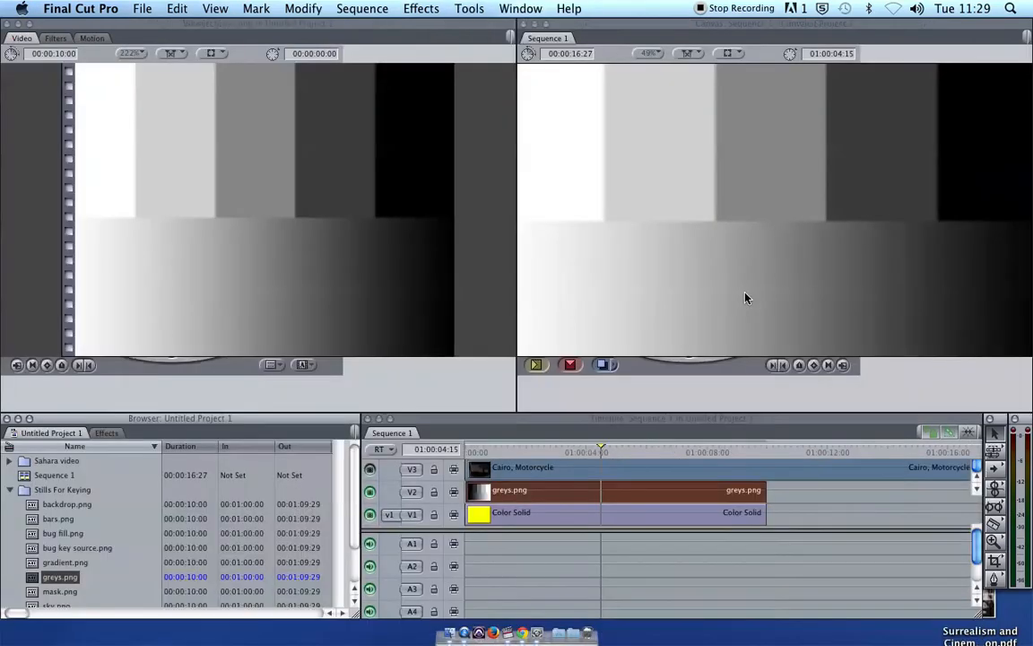
mouse_move(602, 451)
left_mouse_down()
mouse_move(557, 451)
mouse_move(611, 451)
left_mouse_up()
left_click_drag(501, 509, 500, 565)
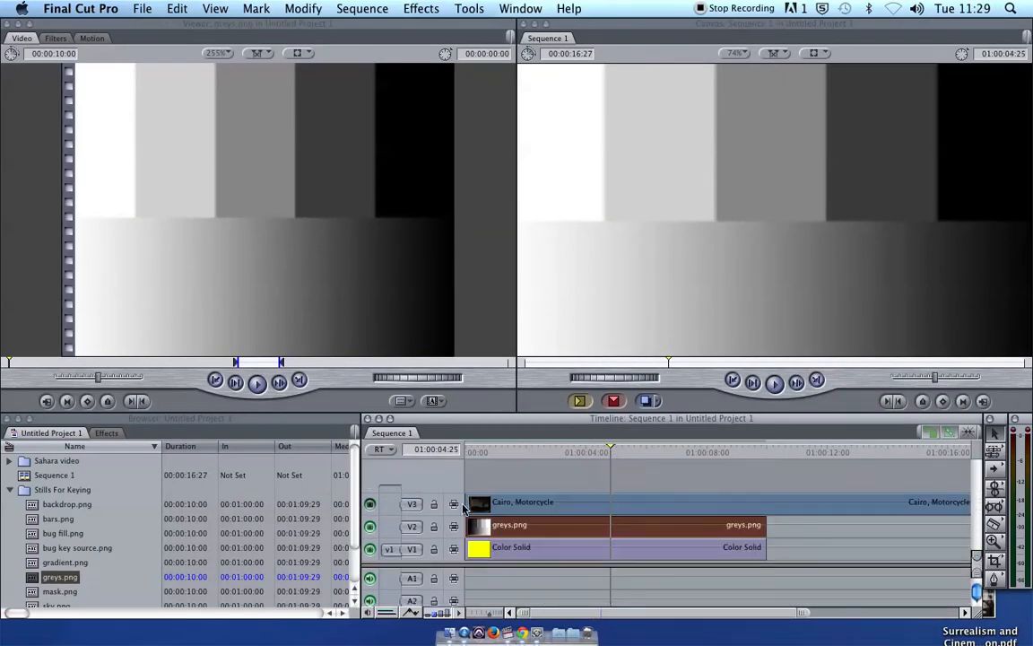
Step: Toggle V3's visibility to compare the motorcycle footage with the greys.png below, leaving the track visible
left_click(369, 505)
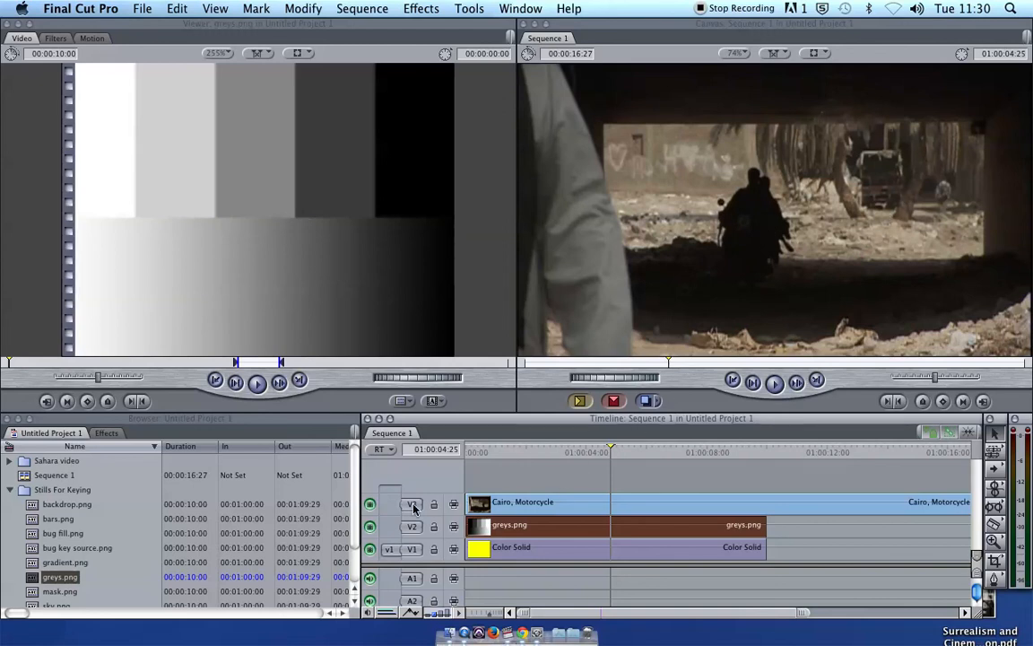
left_click(372, 506)
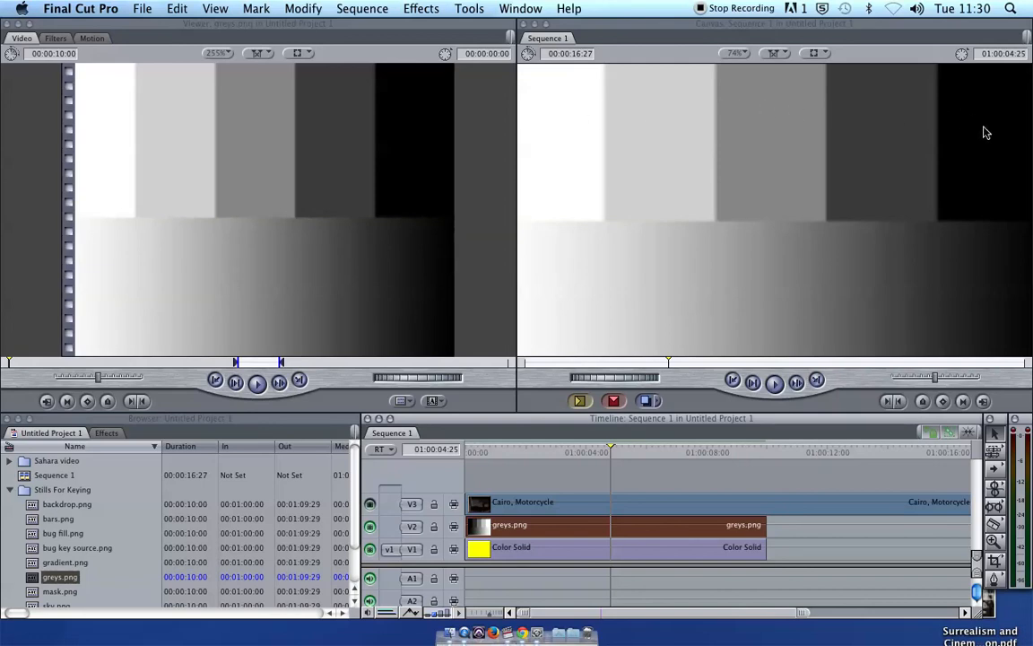
left_click(371, 505)
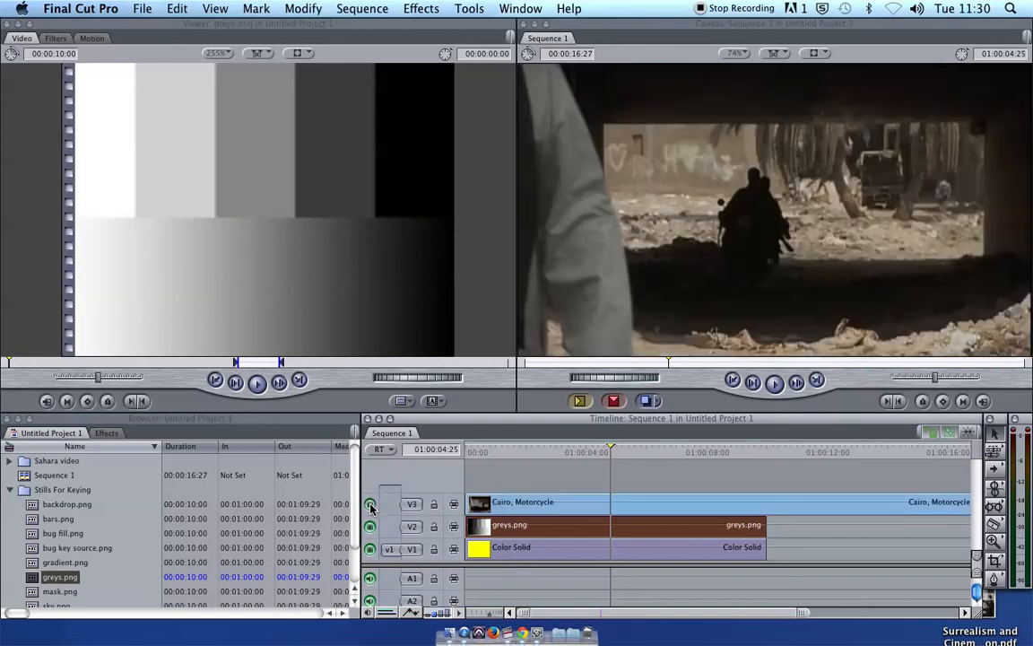
Step: Set the V3 motorcycle clip's composite mode to Travel Matte - Luma and scrub to 01:00:04:15 to check the composite
left_click(552, 508)
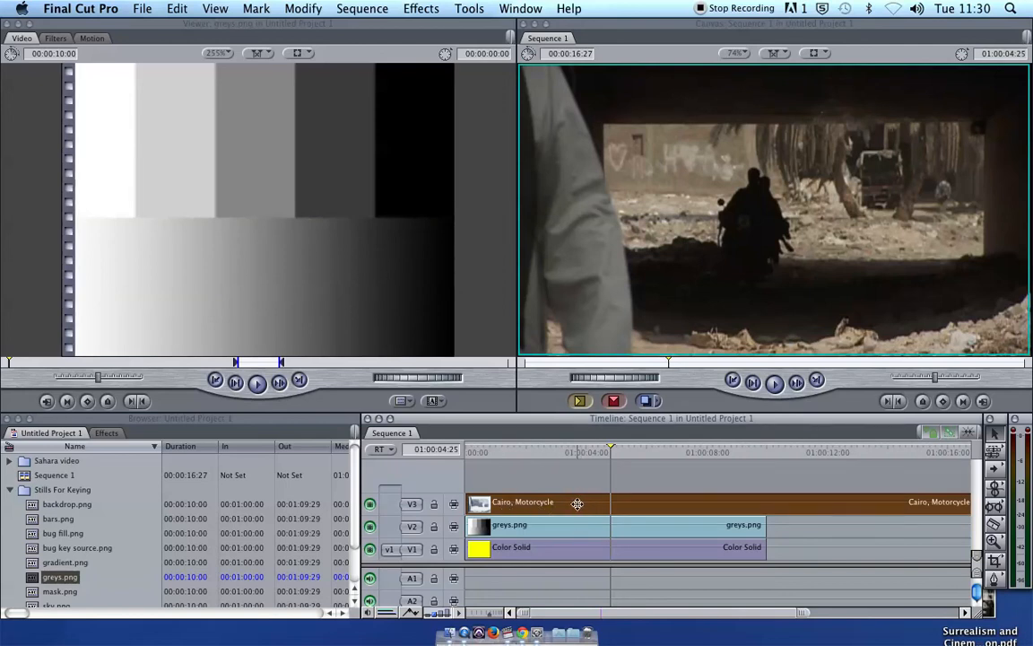
right_click(578, 504)
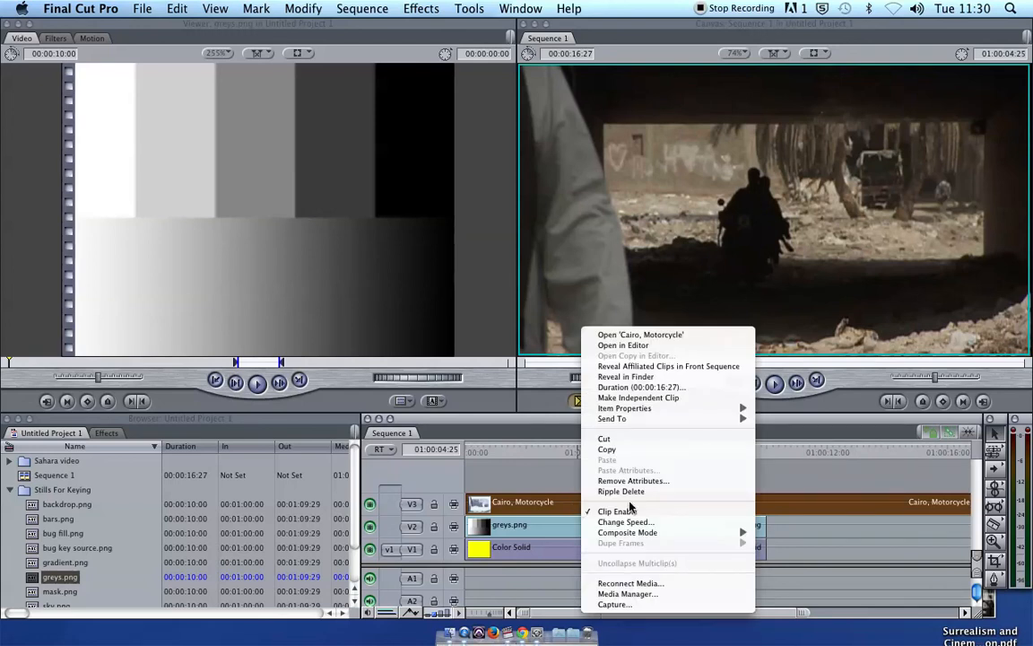
mouse_move(657, 532)
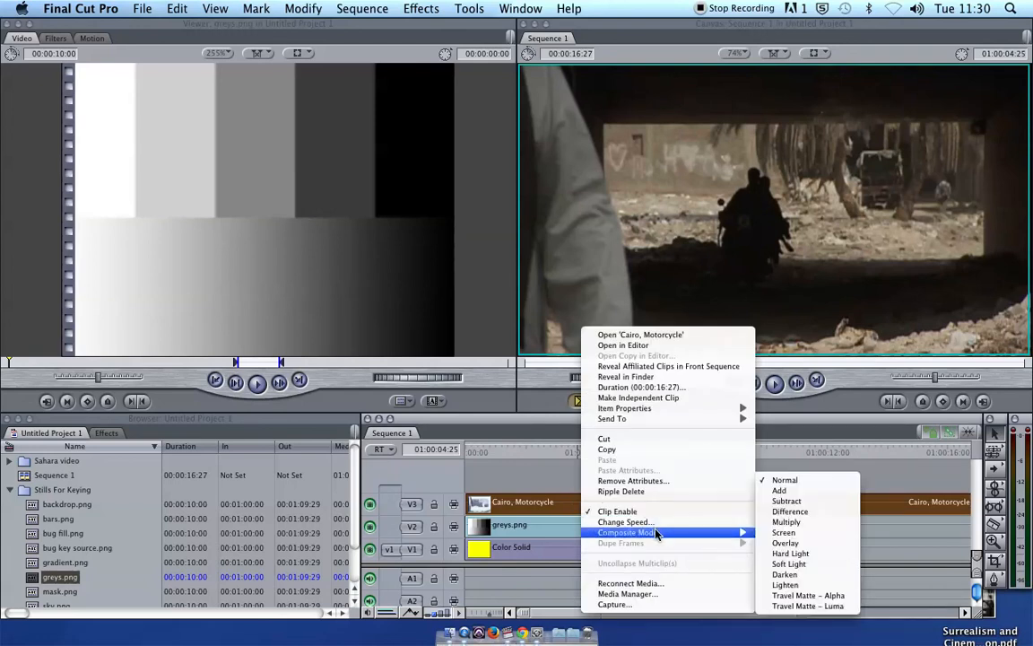
left_click(804, 606)
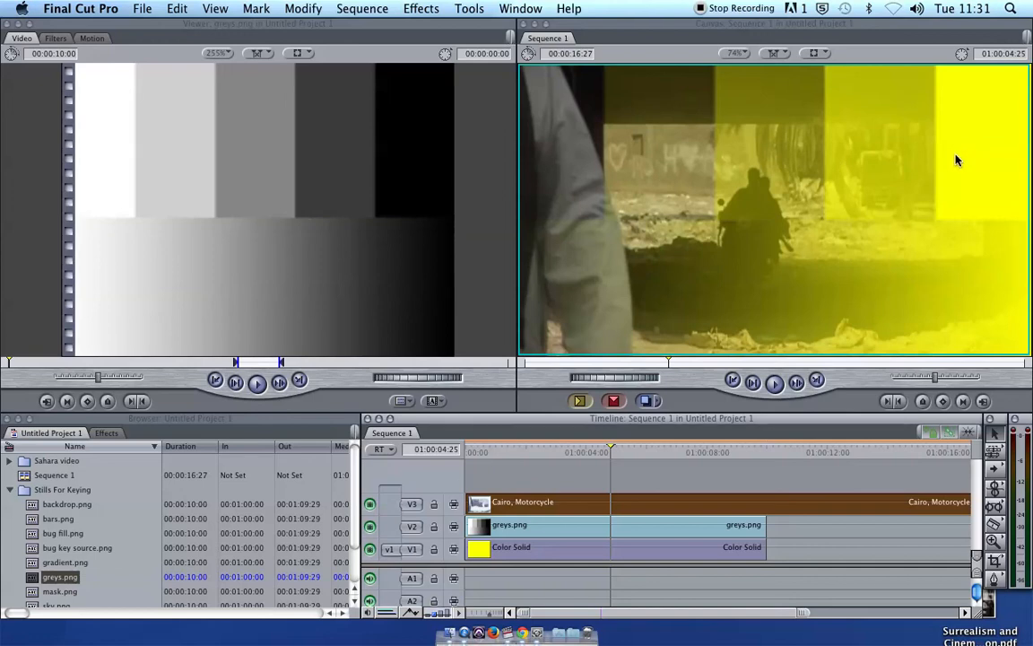
left_click(578, 451)
left_click_drag(575, 454, 600, 454)
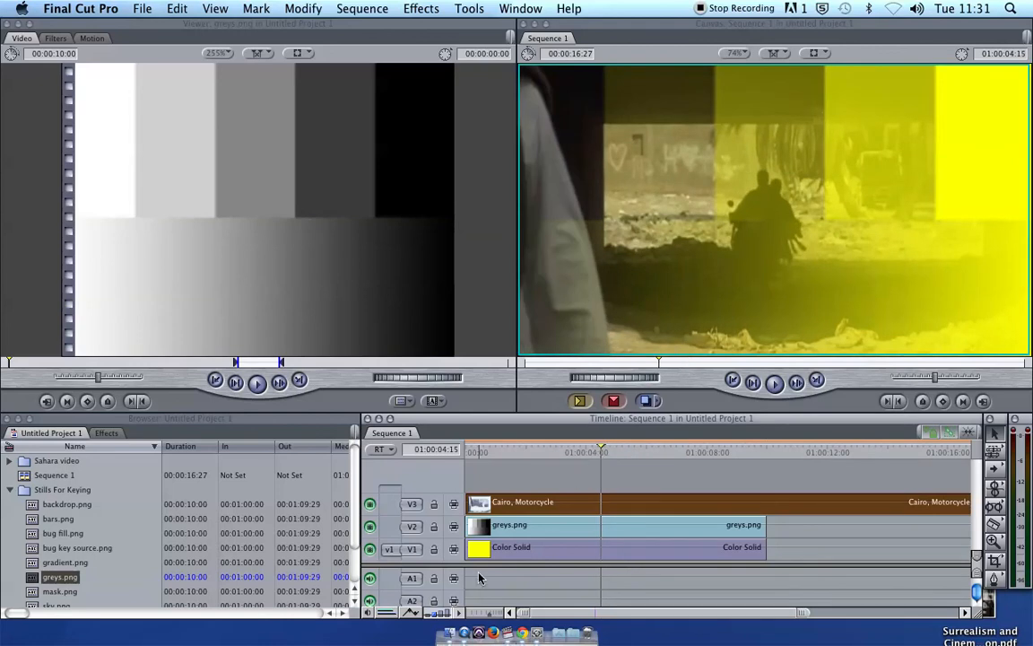